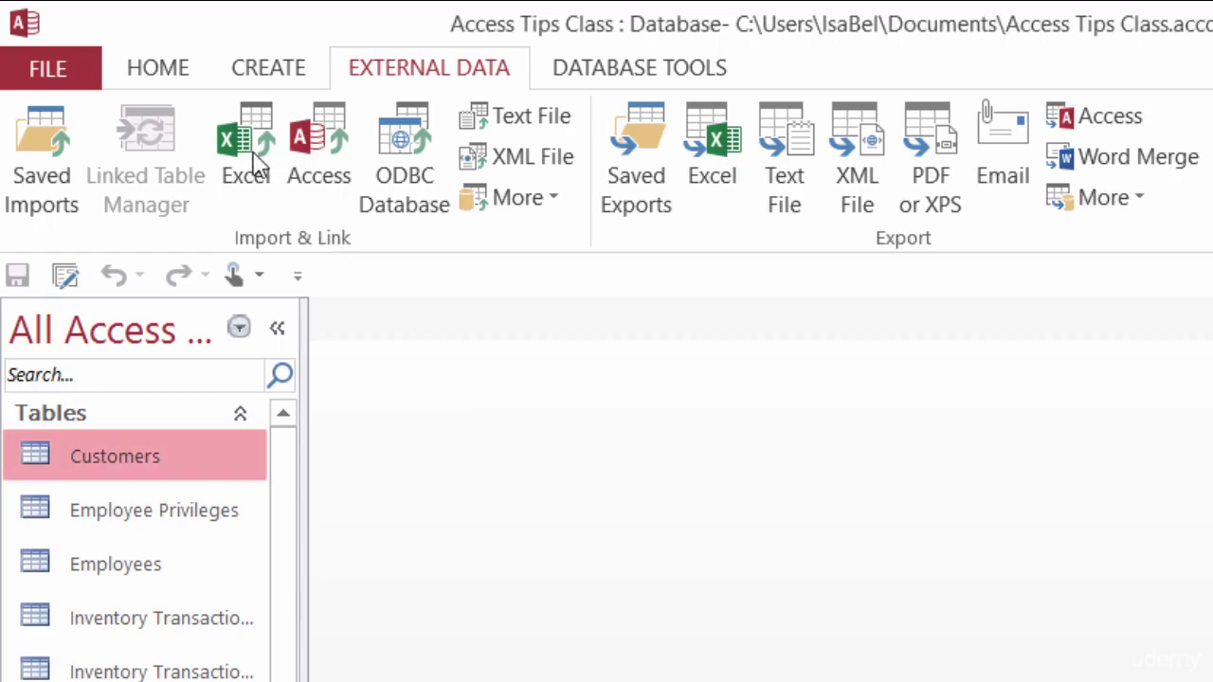
Start an Excel import of Customers.xlsx into a new table, using the first row as column headings.
left_click(250, 156)
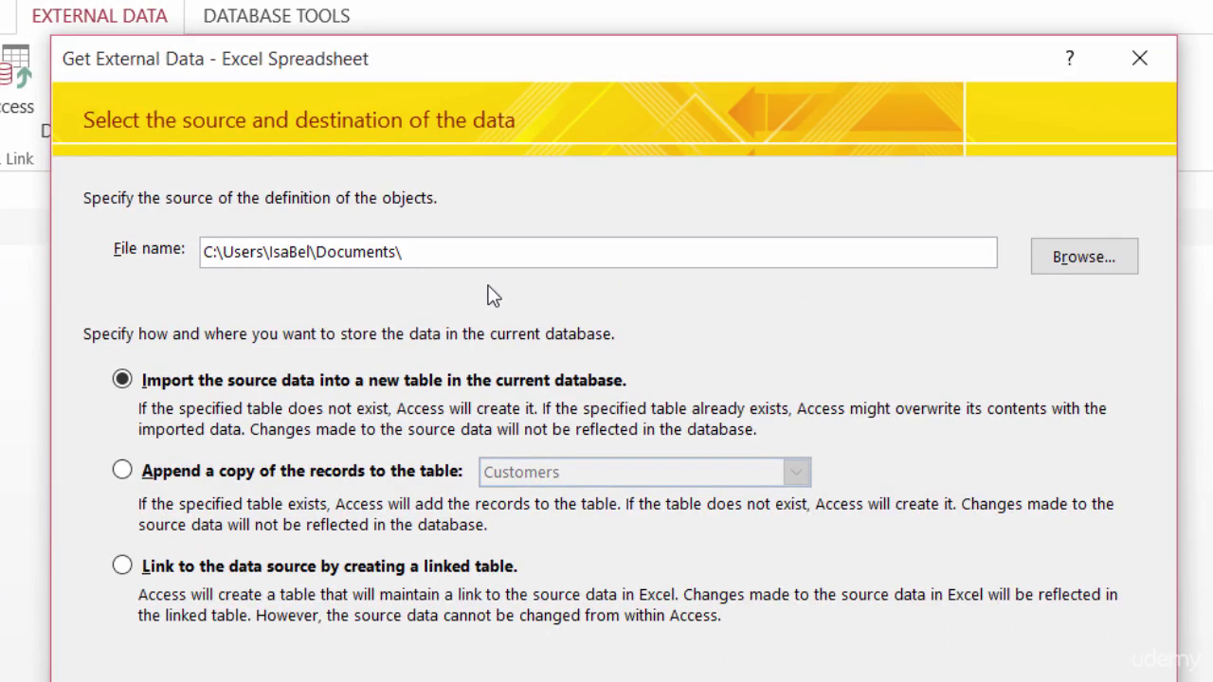
type("Customers.xlsx")
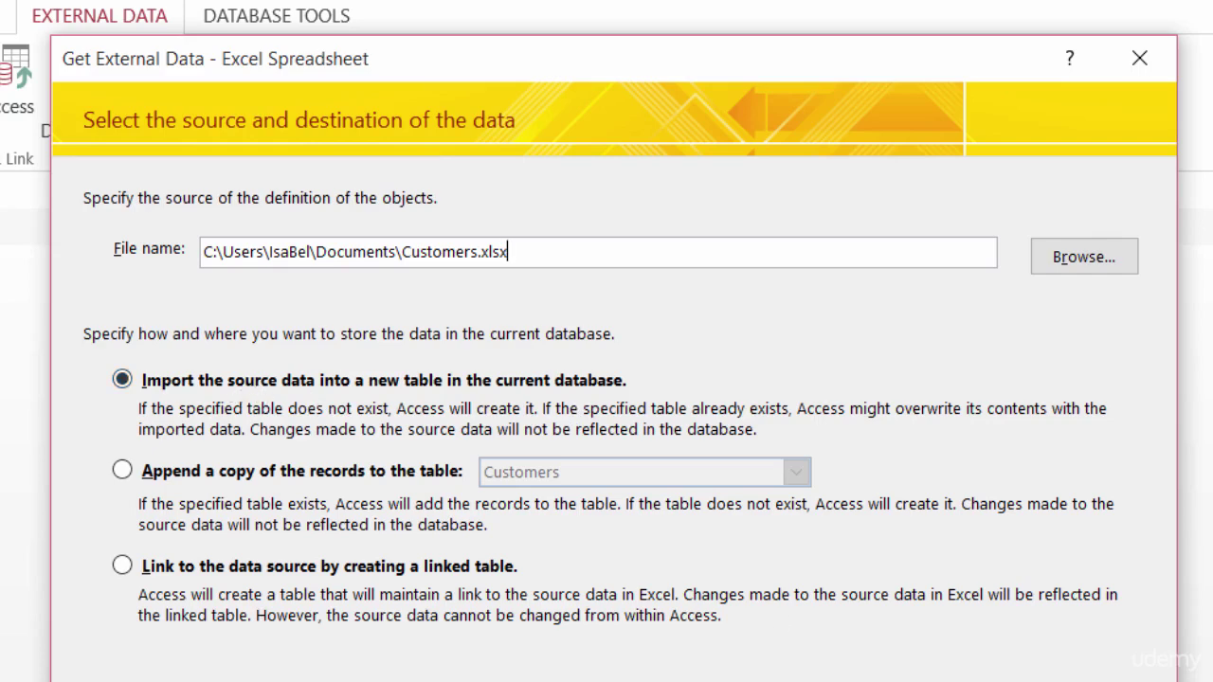
key("Escape")
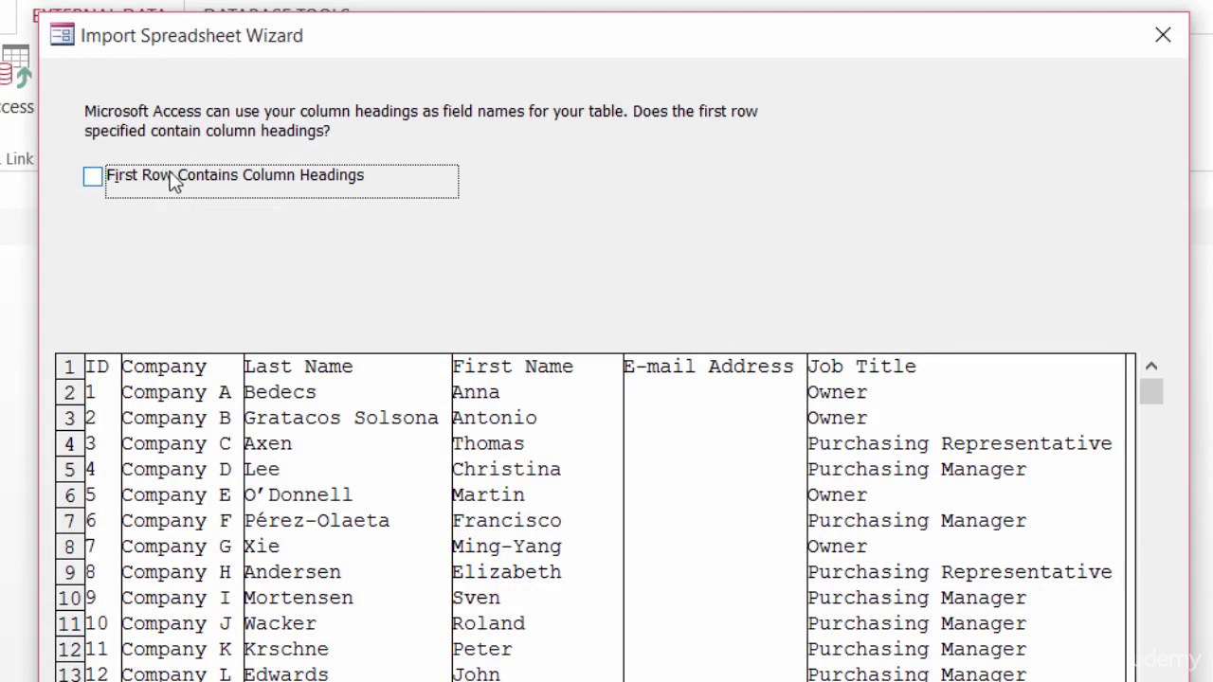
left_click(92, 178)
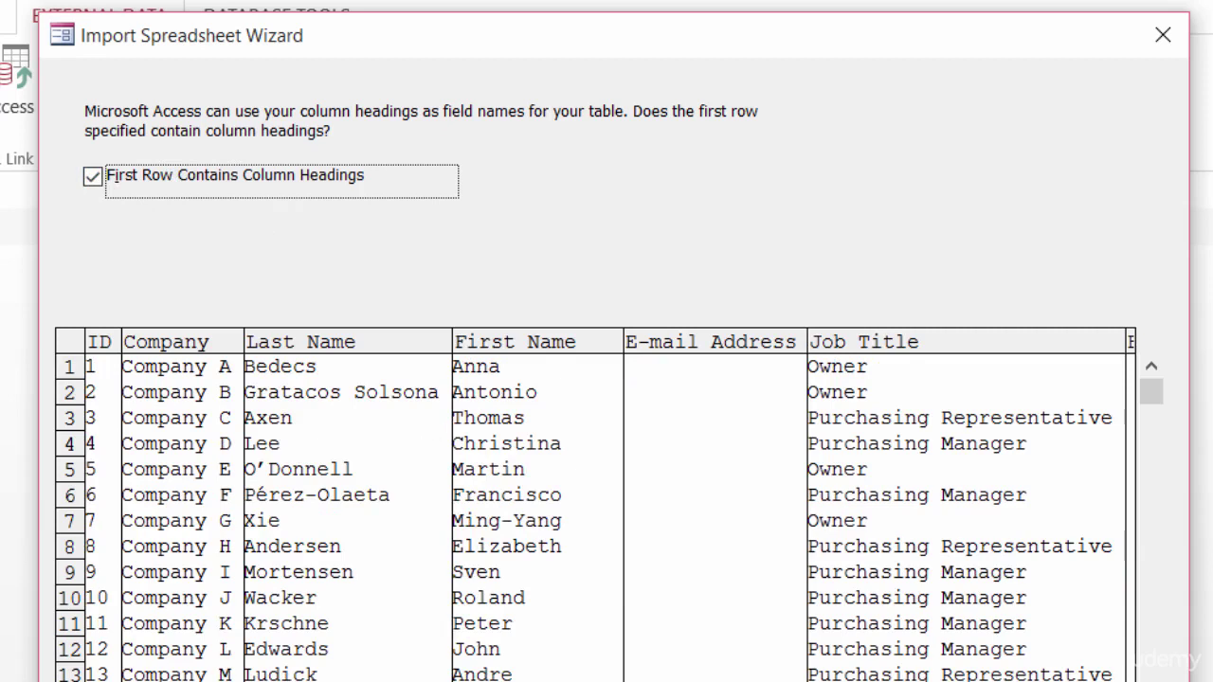
key("Return")
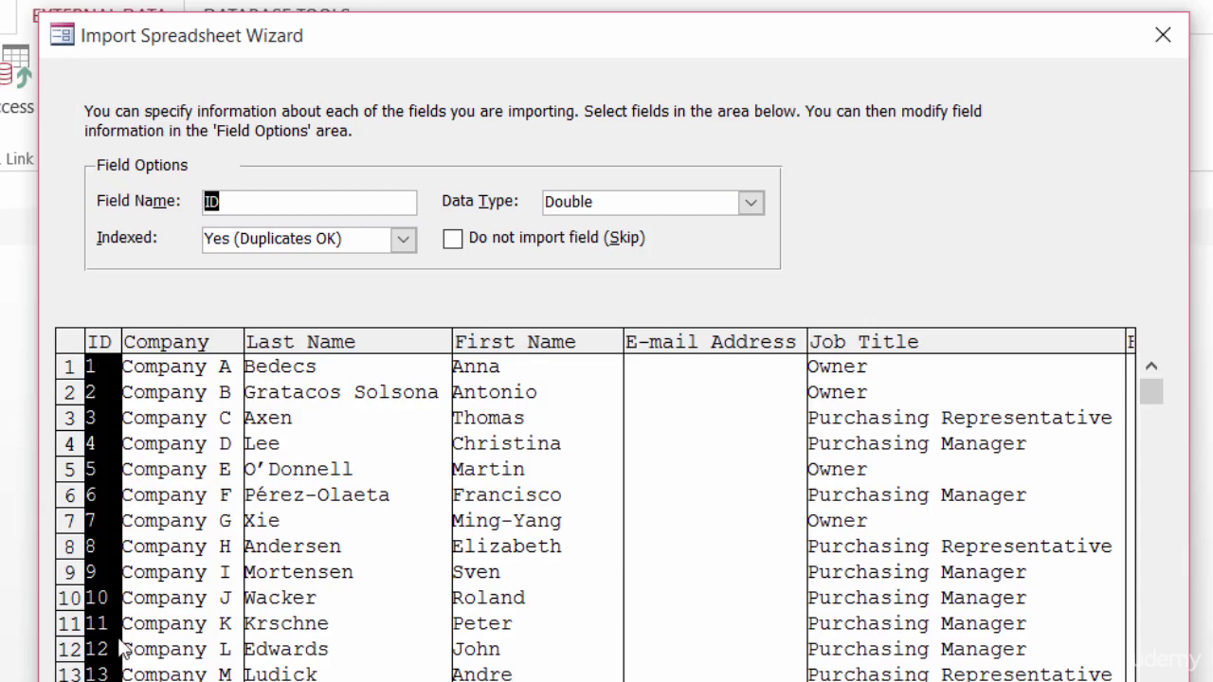
Set the ID field's data type to Single and its indexing to Yes (No Duplicates).
left_click(750, 202)
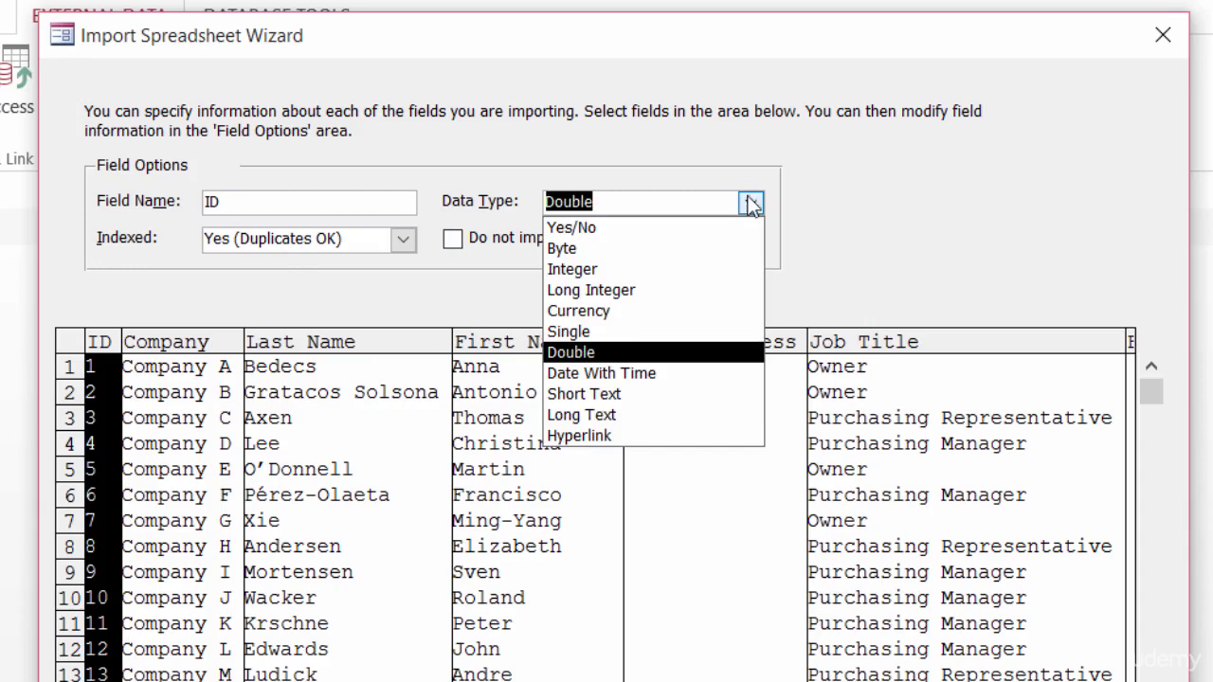
left_click(685, 331)
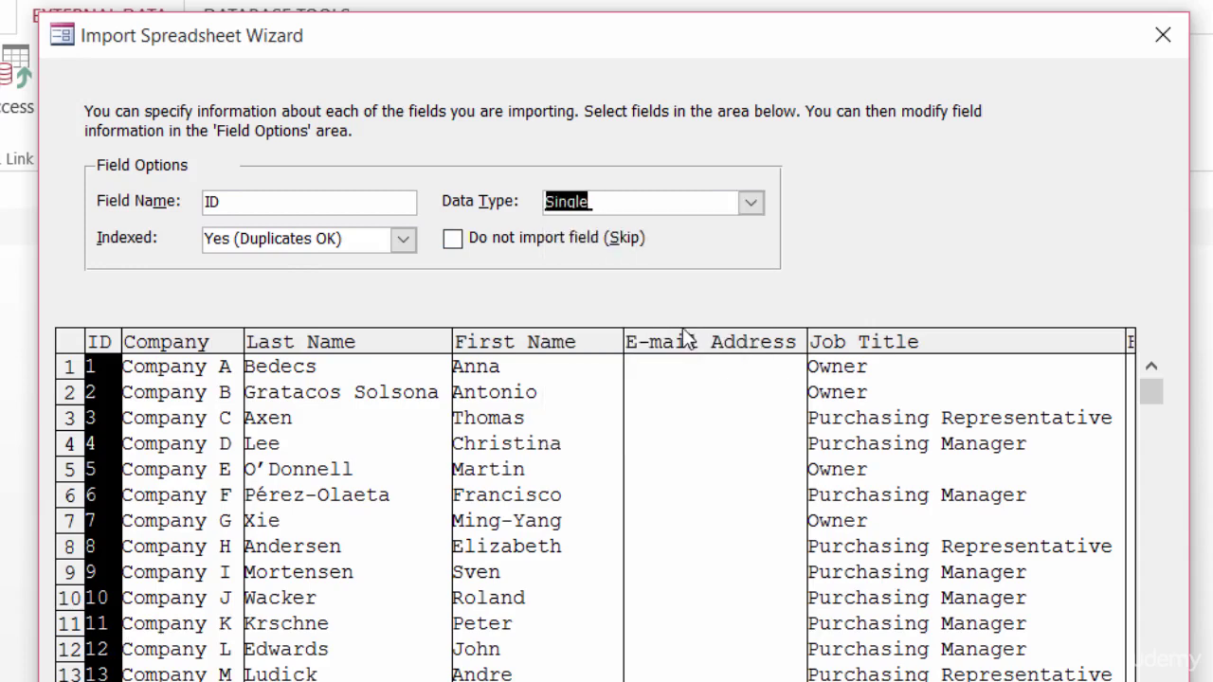
left_click(398, 245)
left_click(403, 244)
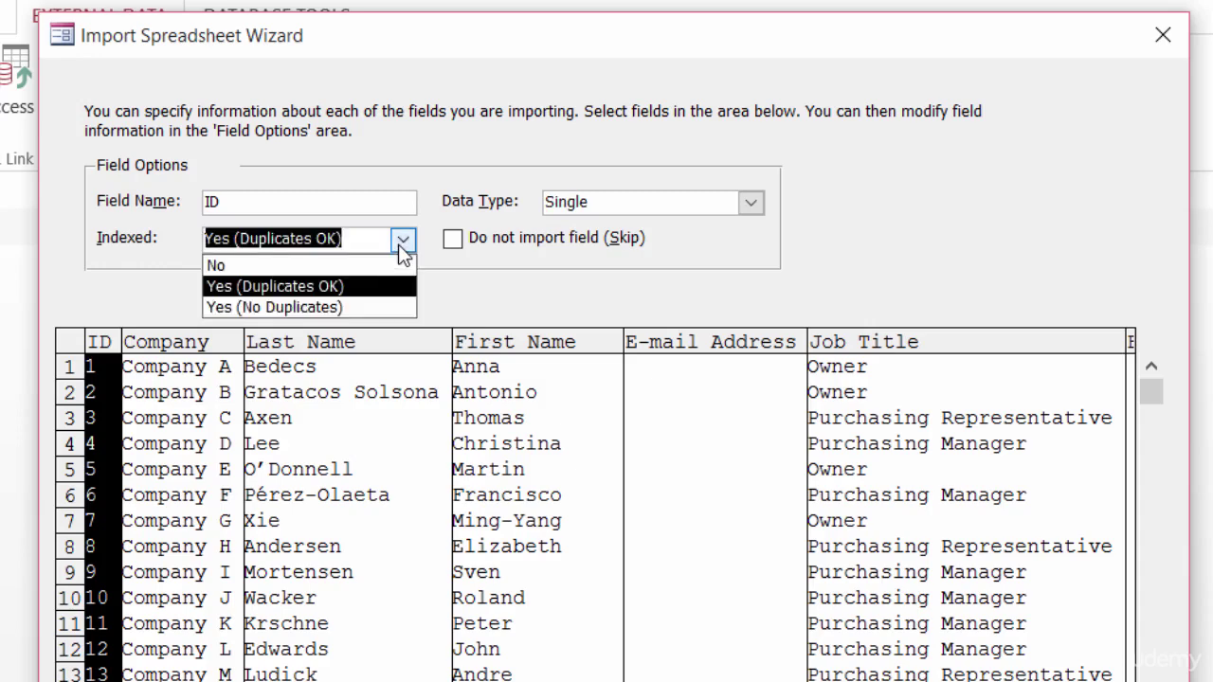
left_click(388, 305)
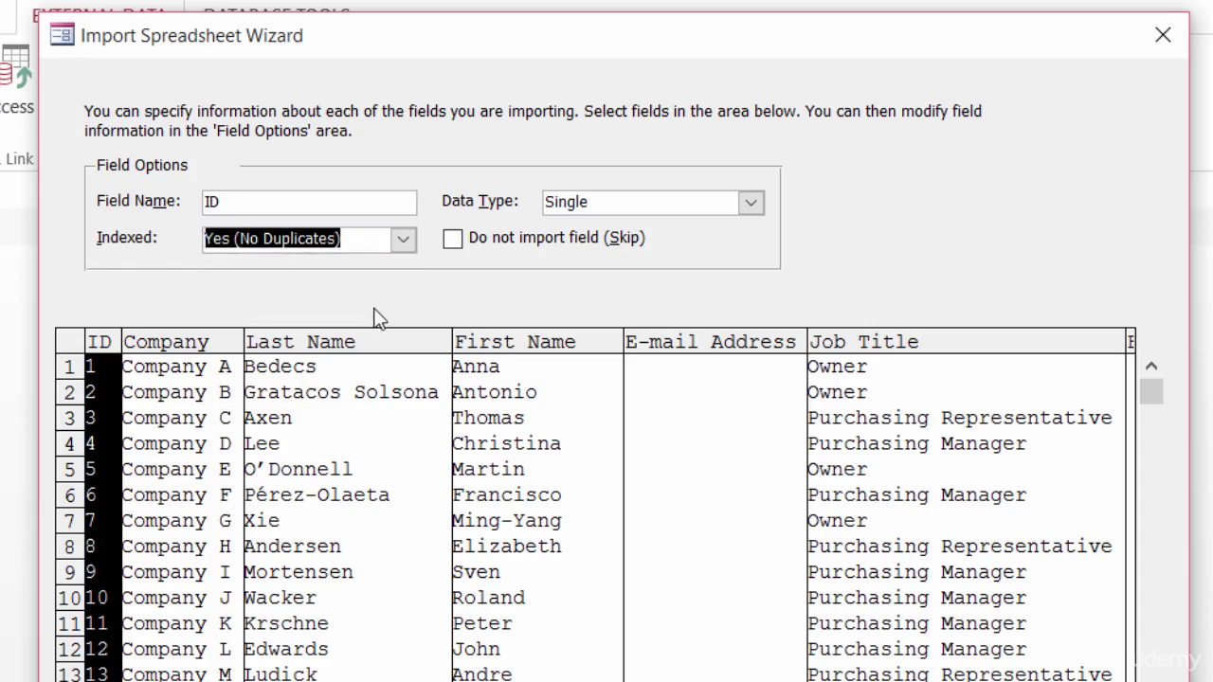
Review the import options of the Company, Last Name, First Name and E-mail Address fields.
left_click(204, 343)
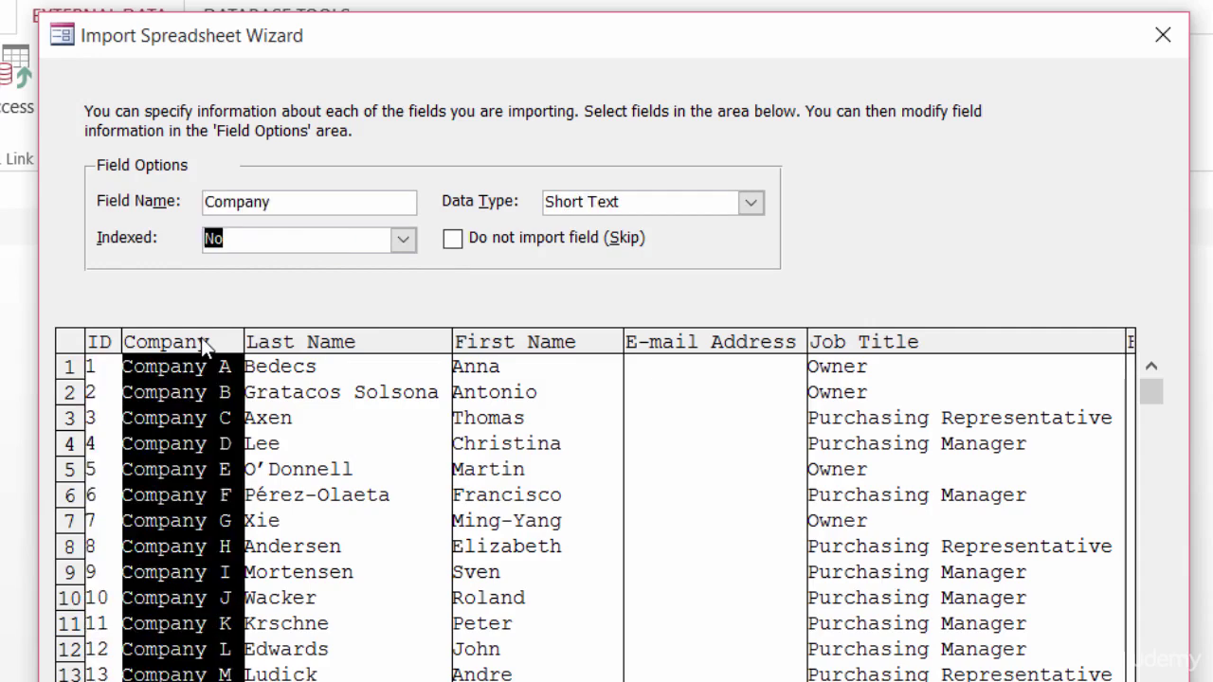
left_click(289, 343)
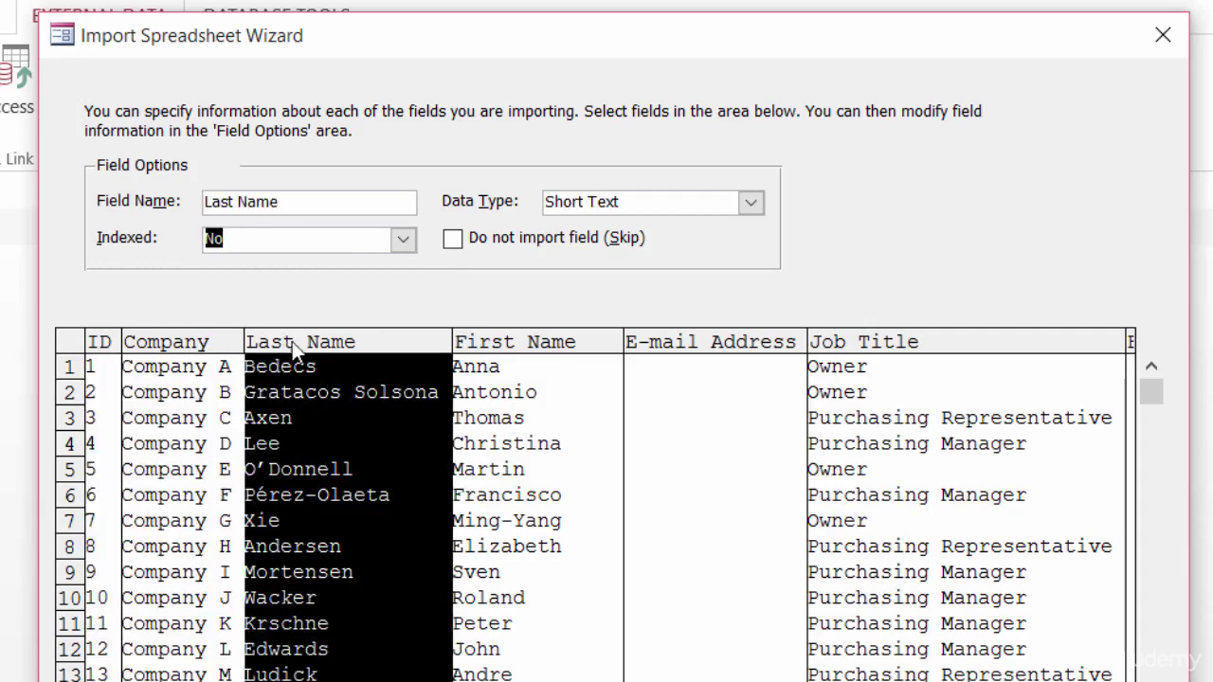
left_click(513, 341)
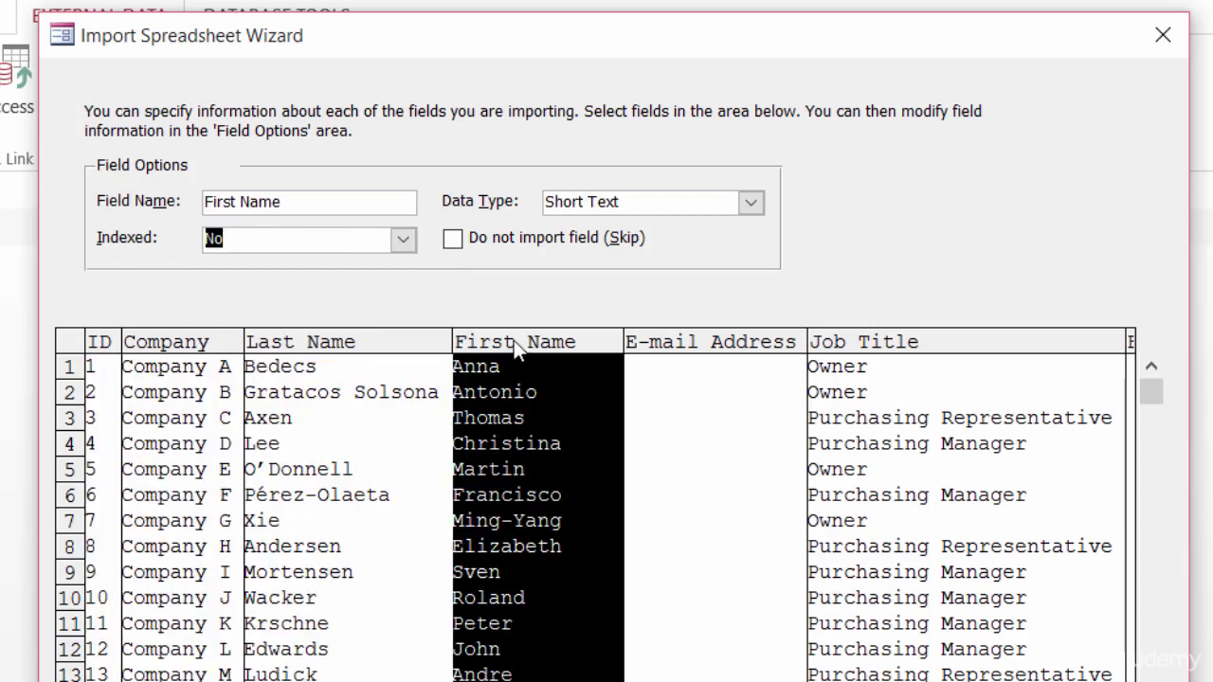
left_click(678, 343)
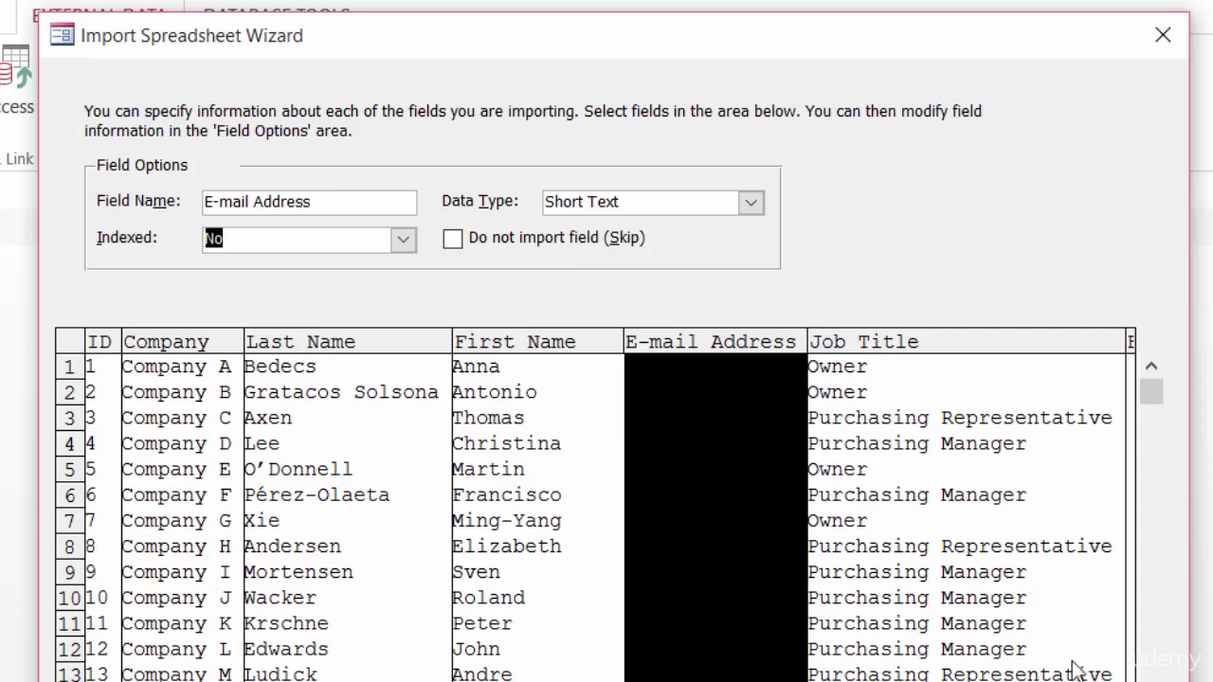
Exclude the Home Phone field from the import, check the Mobile Phone, Fax Number and Address fields, and accept the field options.
scroll(610, 502, "right", 2)
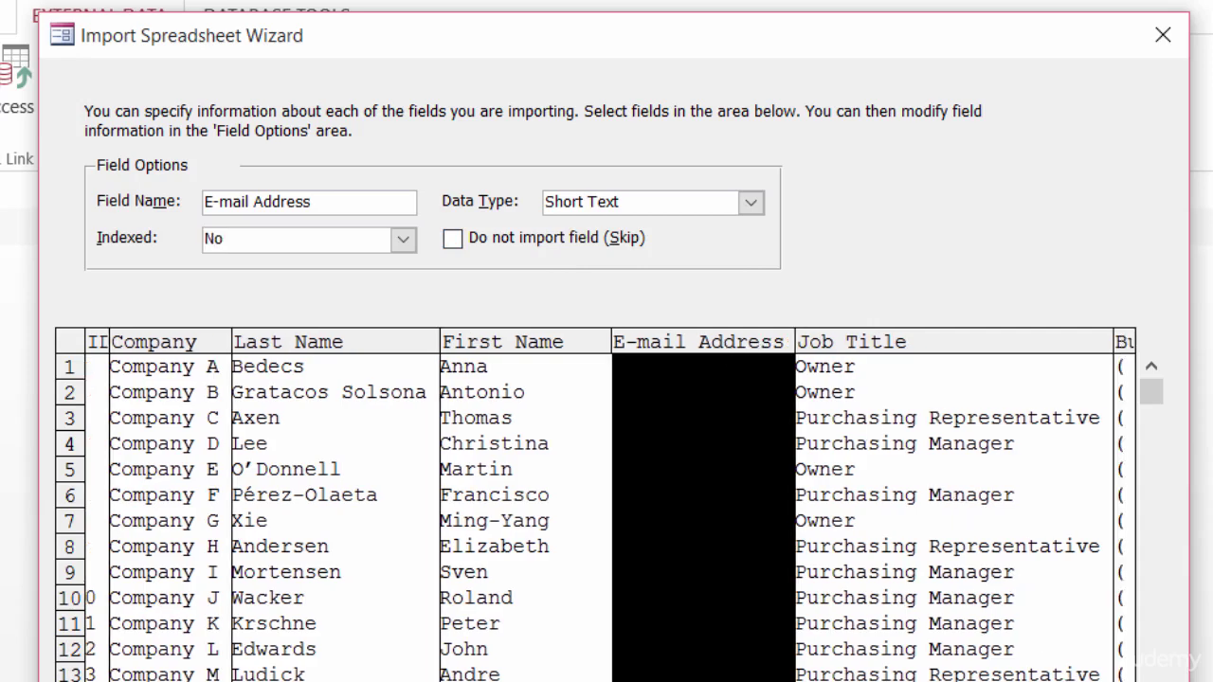
scroll(610, 502, "right", 1)
scroll(610, 502, "right", 5)
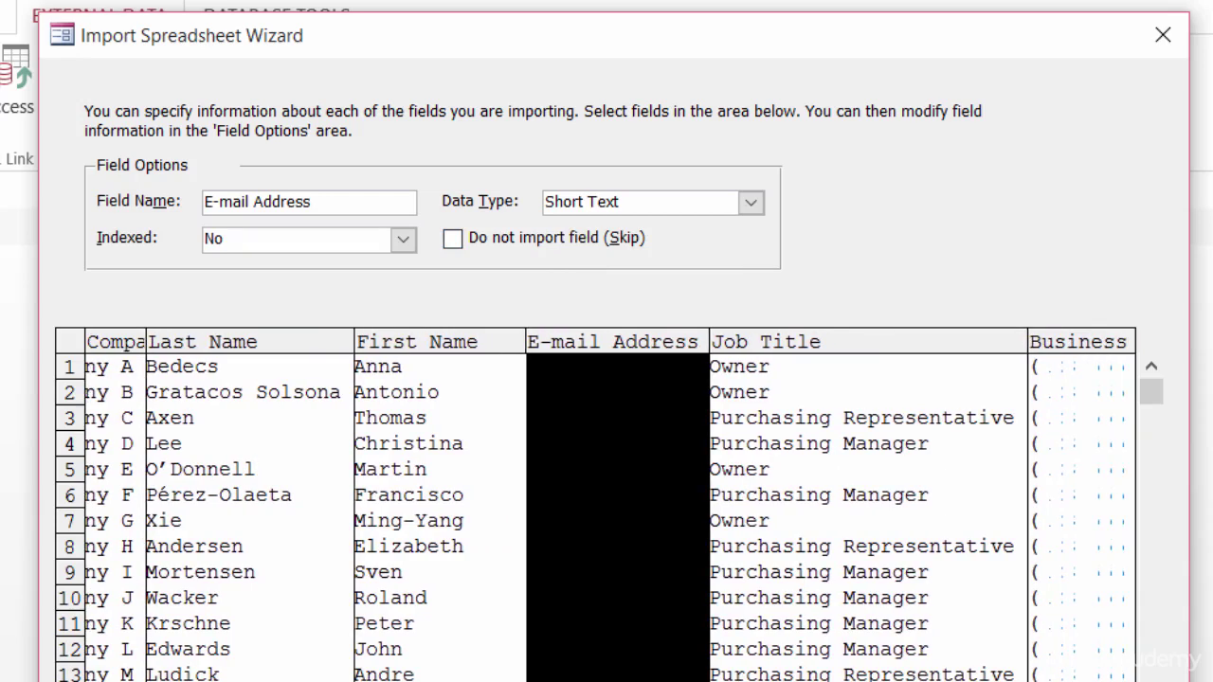
scroll(610, 502, "right", 8)
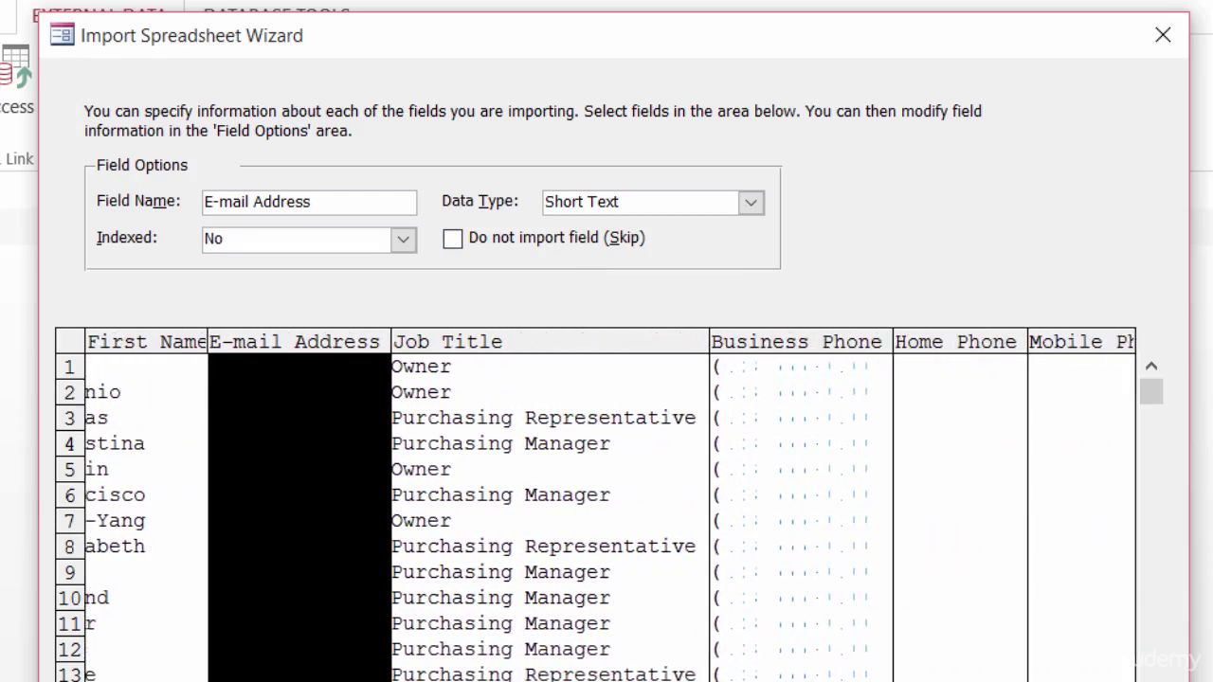
scroll(610, 502, "right", 5)
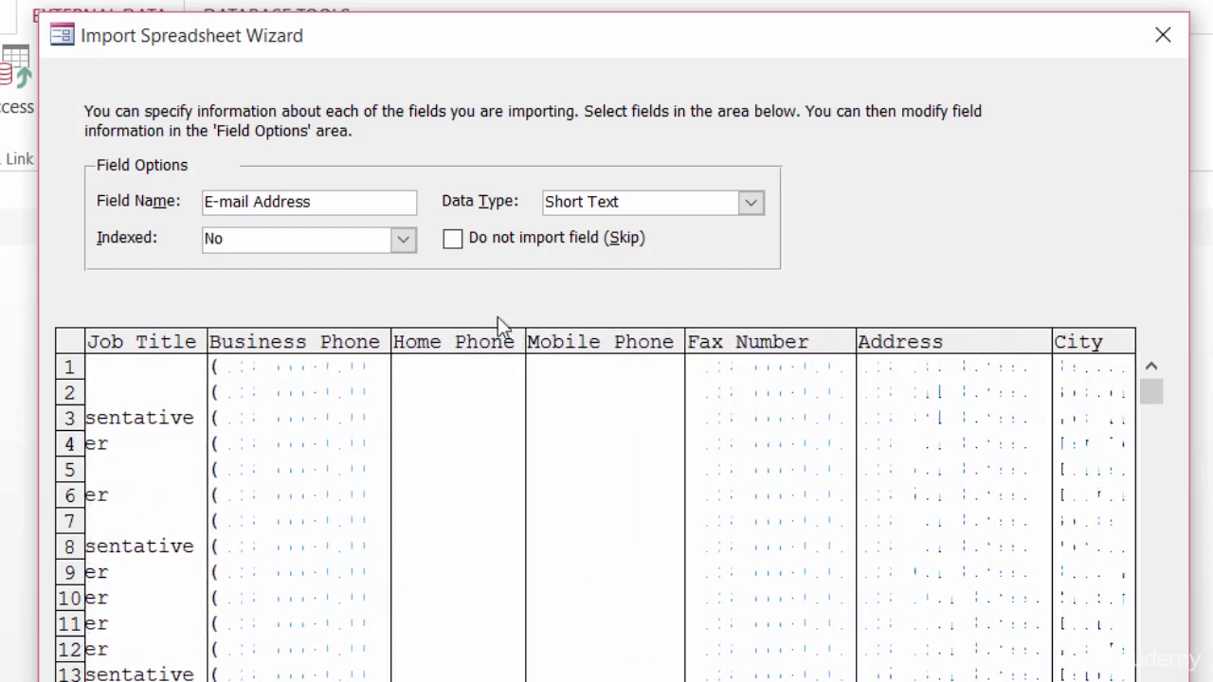
left_click(468, 342)
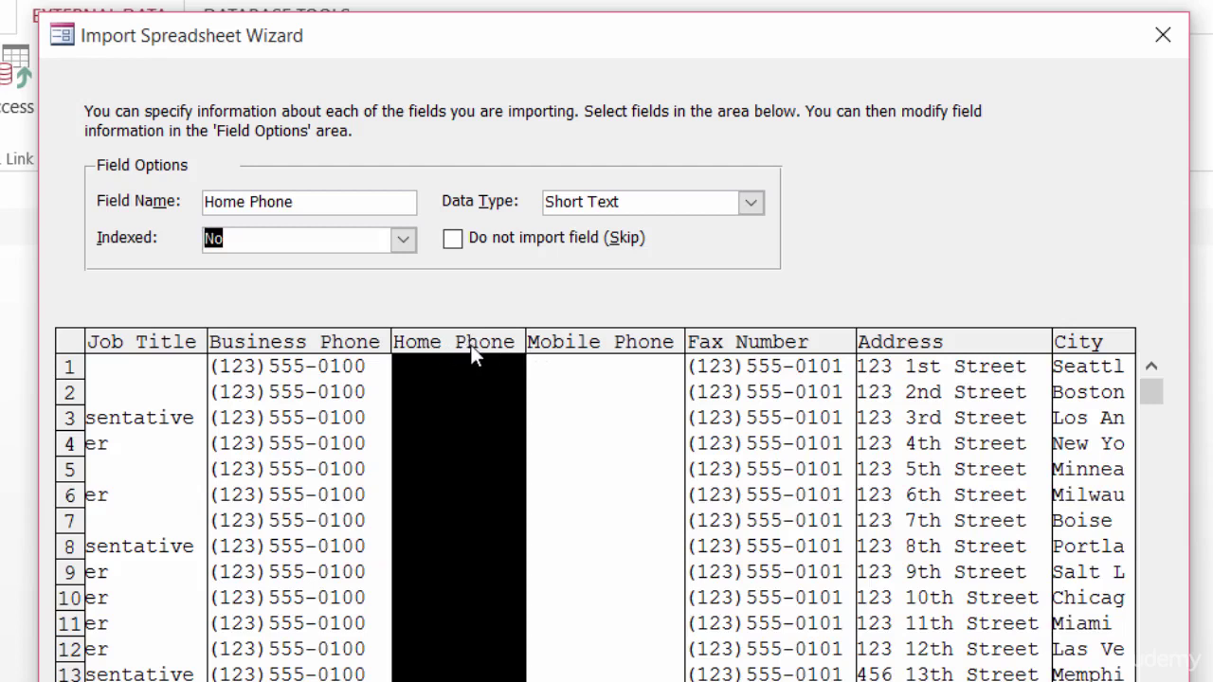
left_click(451, 243)
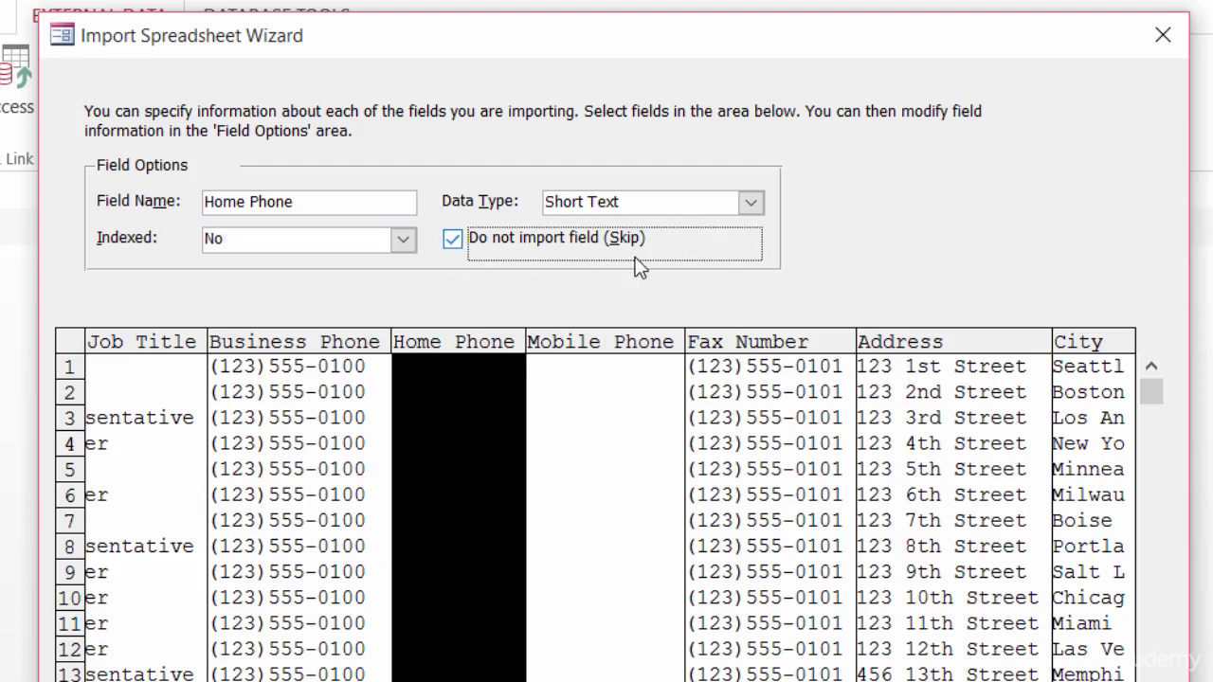
left_click(632, 343)
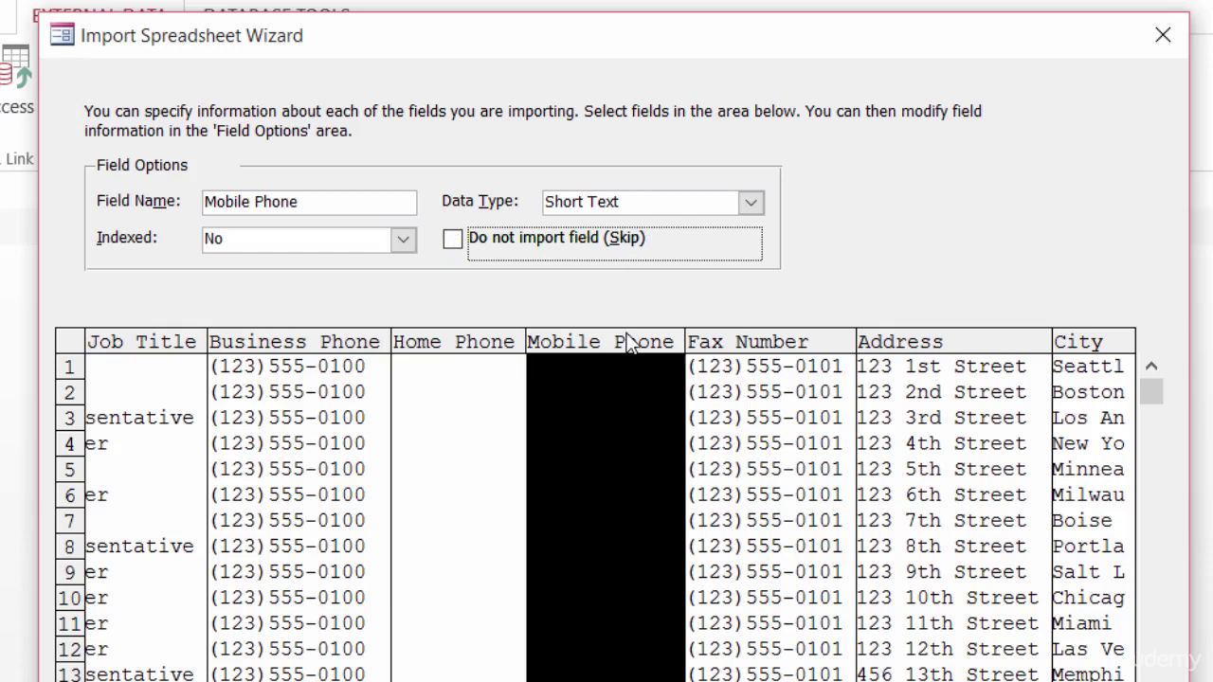
left_click(717, 341)
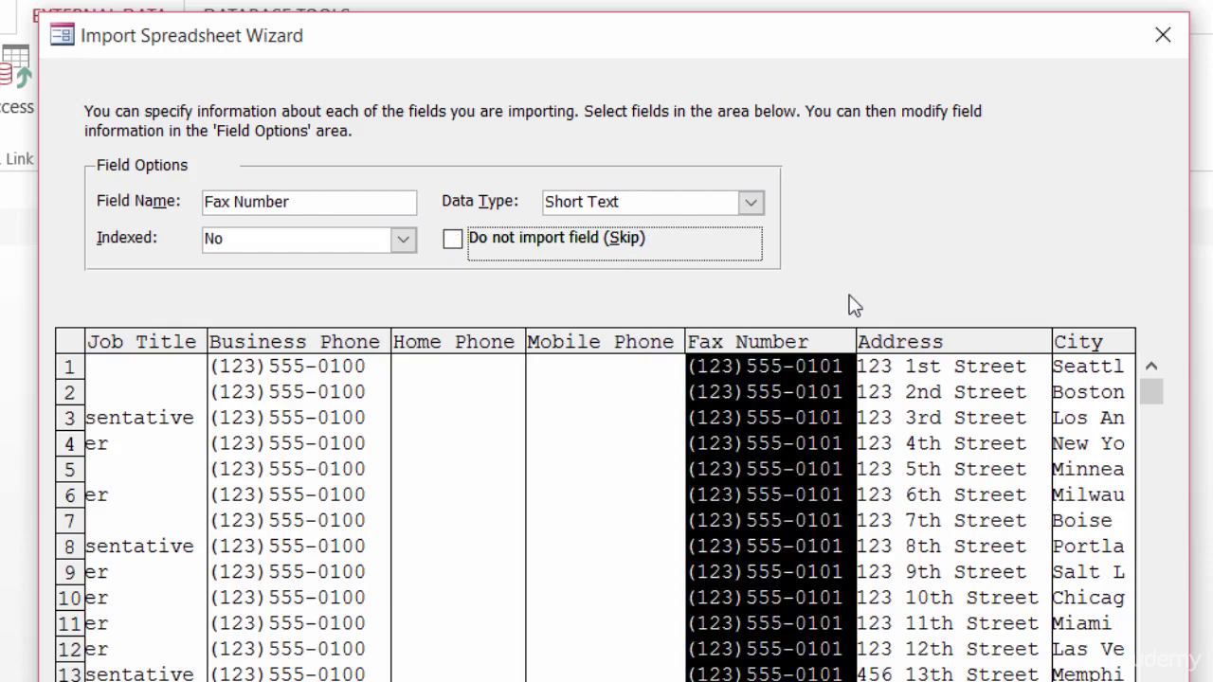
left_click(896, 342)
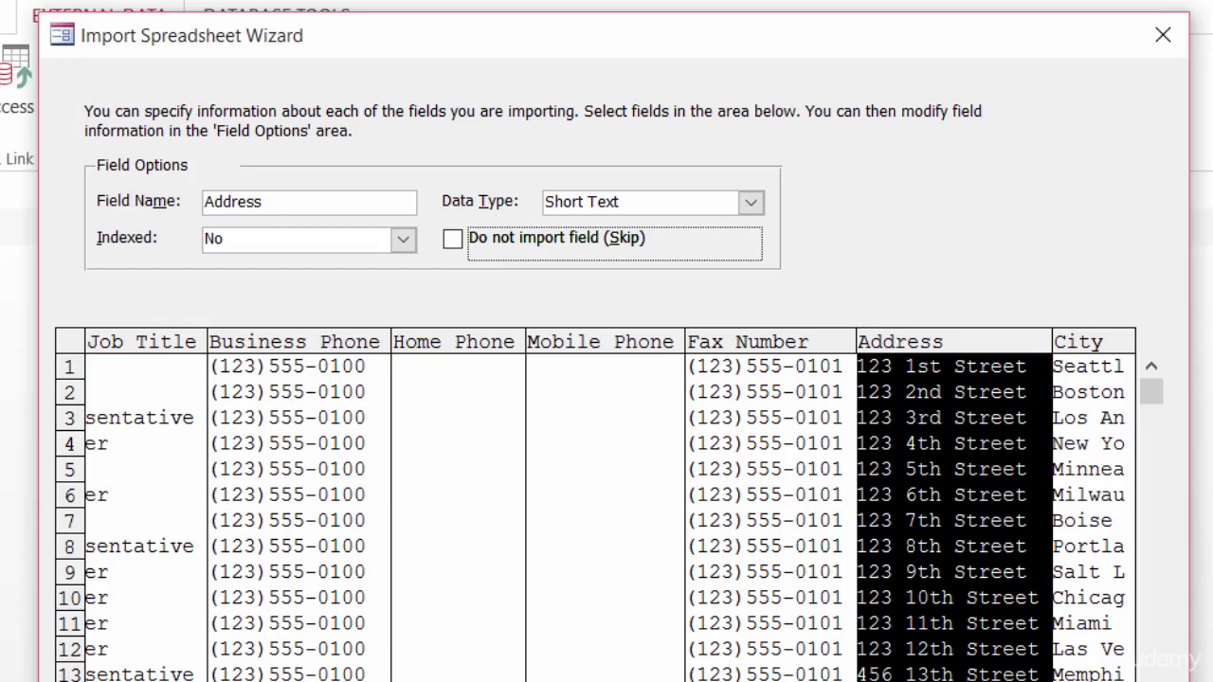
key("Return")
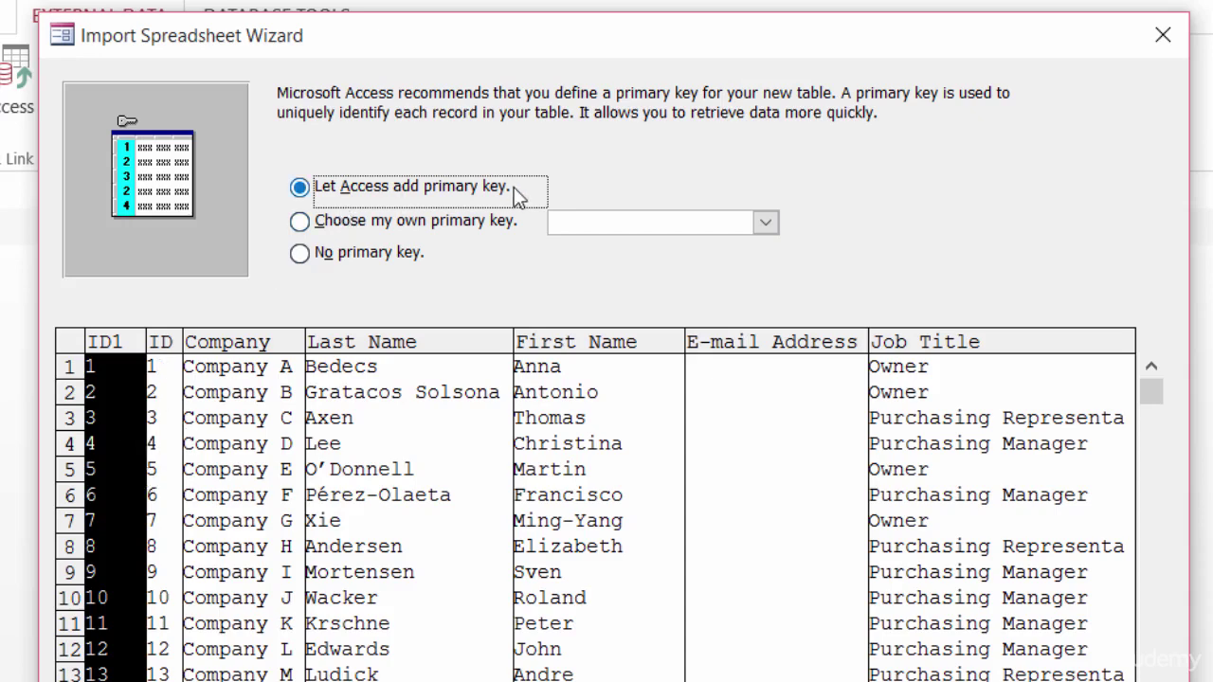
Choose the ID field as the new table's own primary key and continue to the final import settings.
left_click(300, 253)
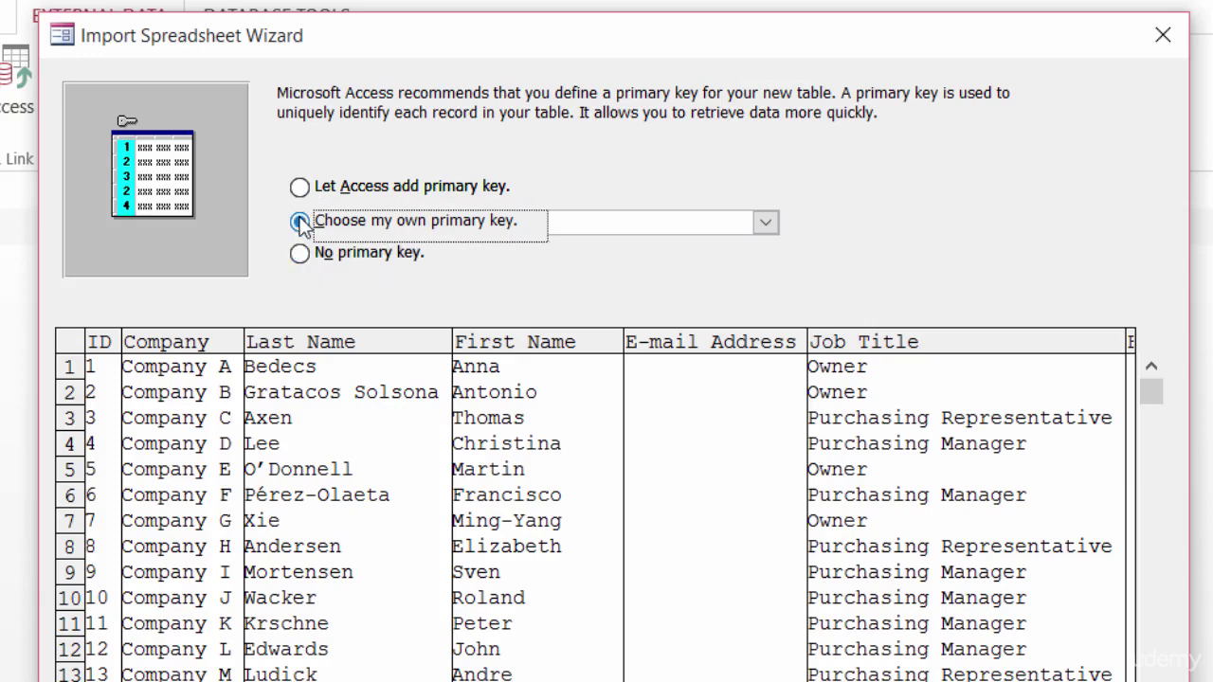
left_click(299, 222)
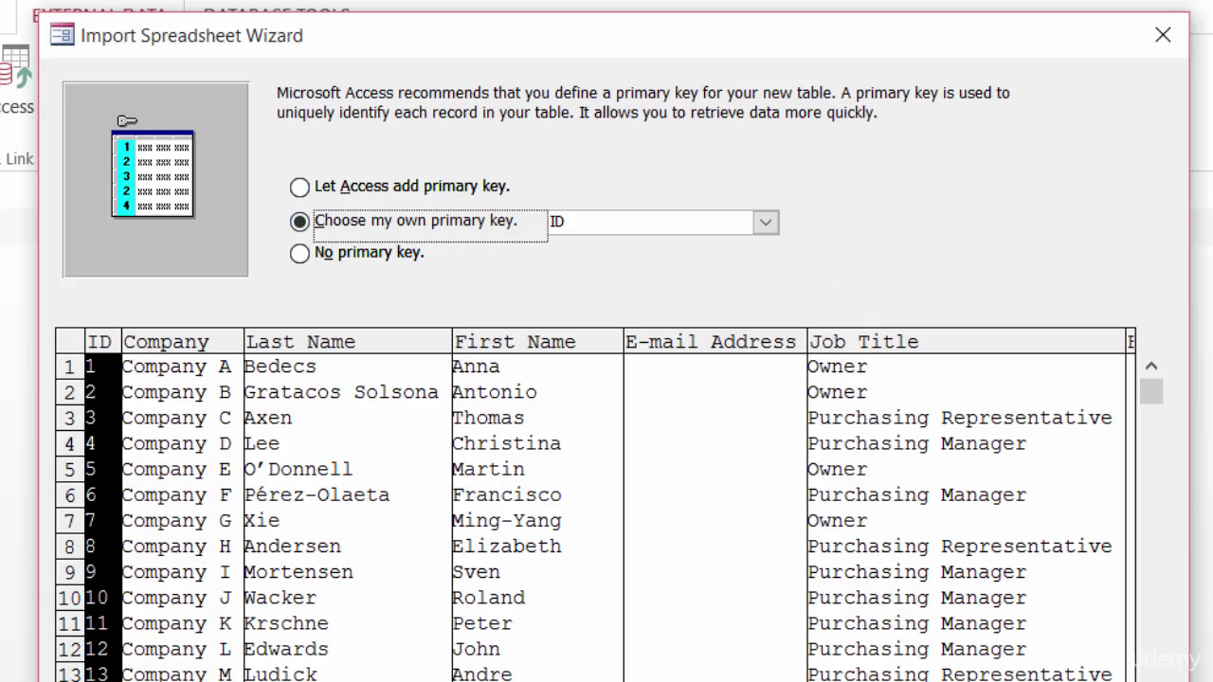
key("Return")
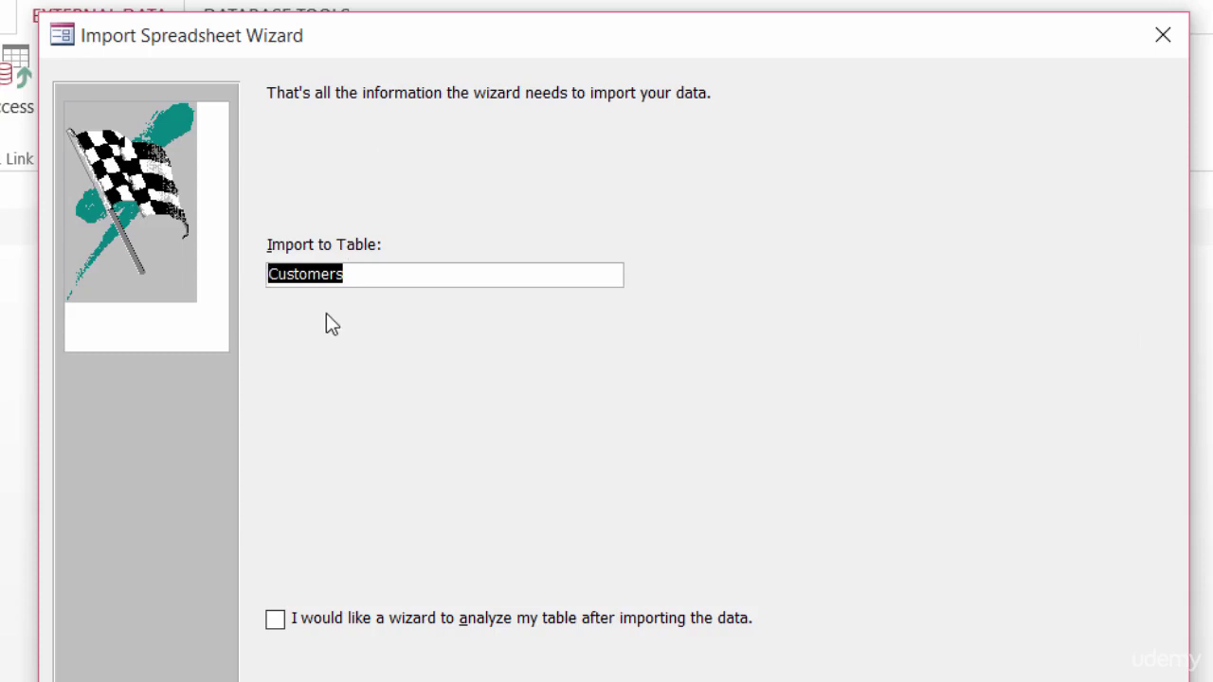
Name the destination table New Customers and finish the import.
left_click(270, 274)
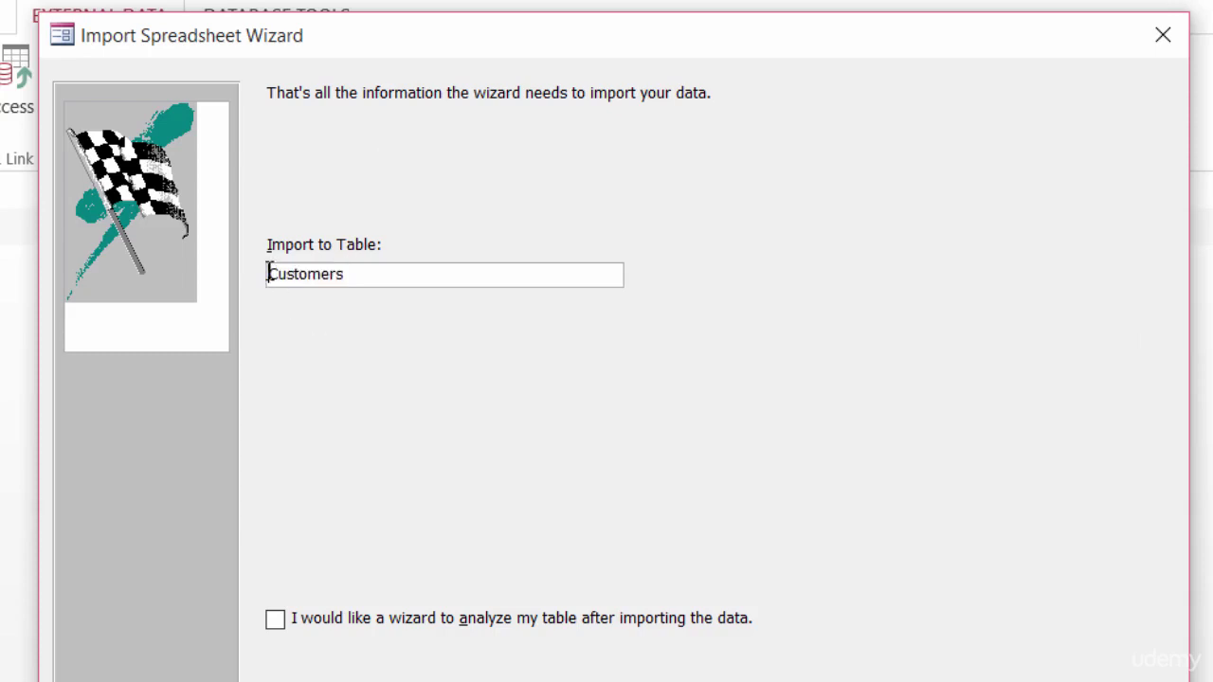
type("New")
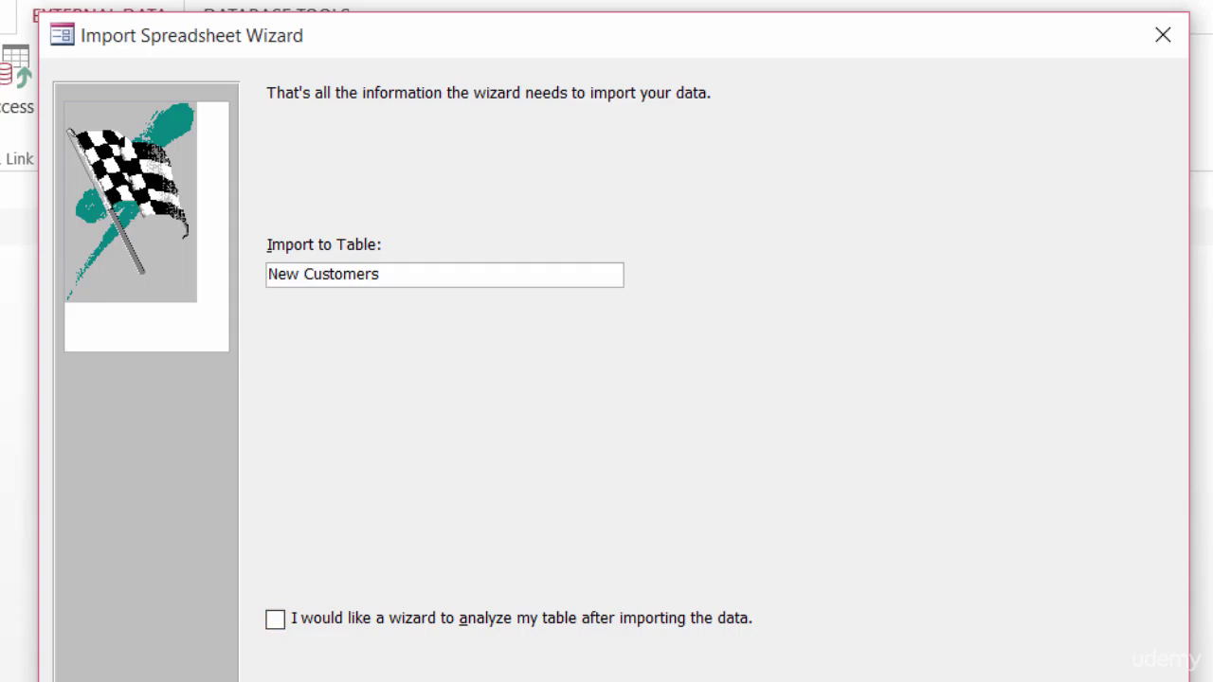
key("Return")
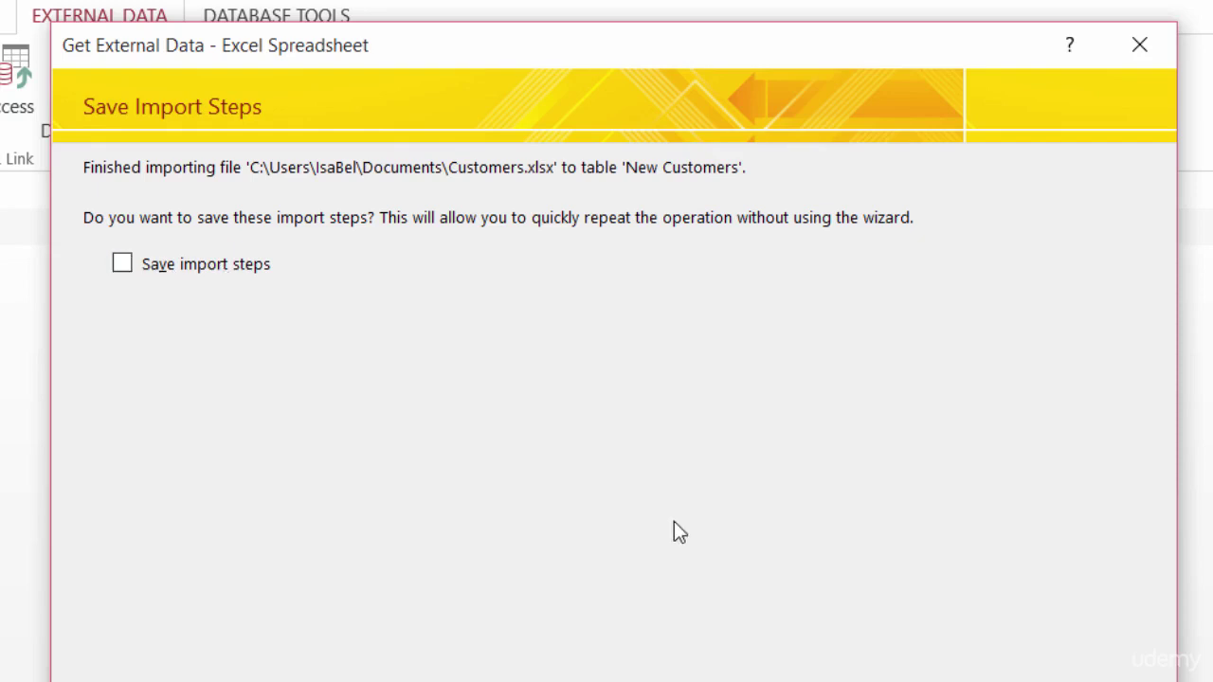
Close the import without saving its steps and open the New Customers table.
key("Return")
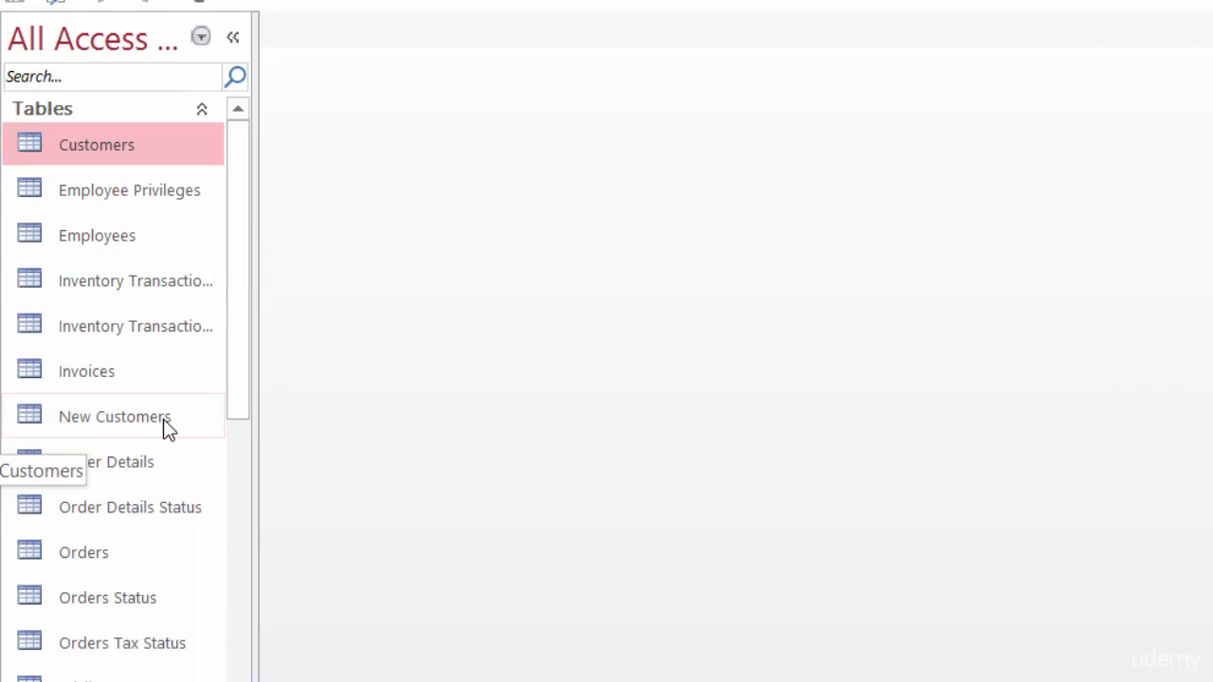
double_click(163, 419)
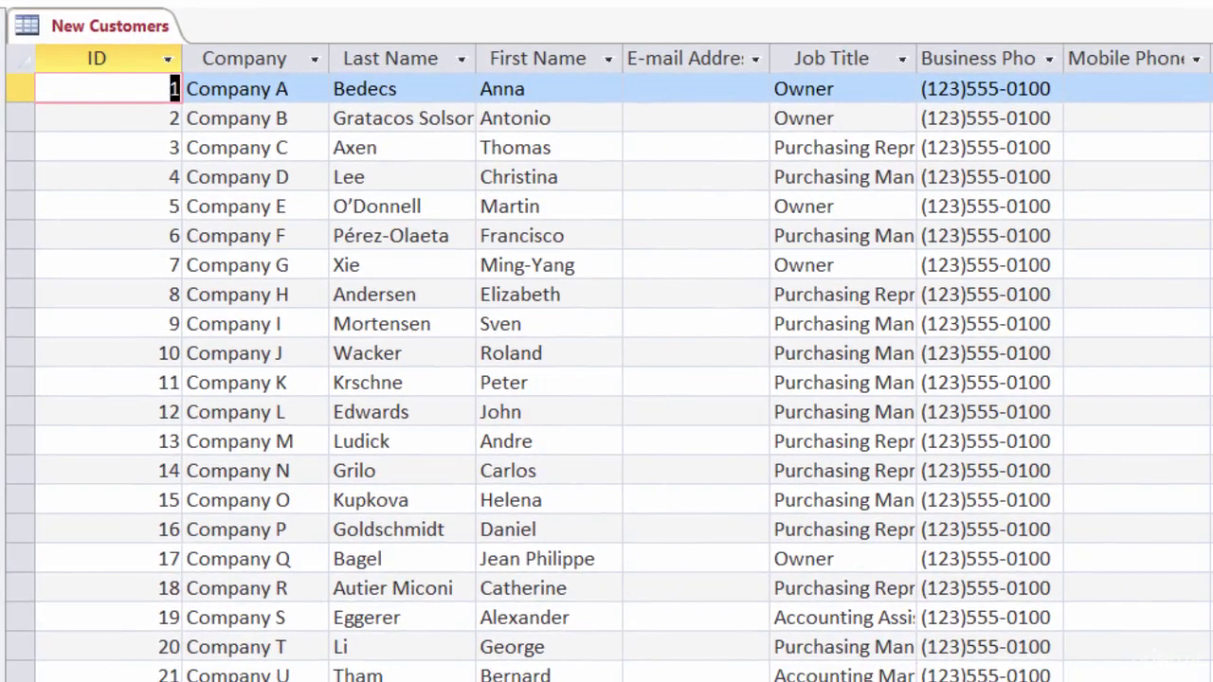